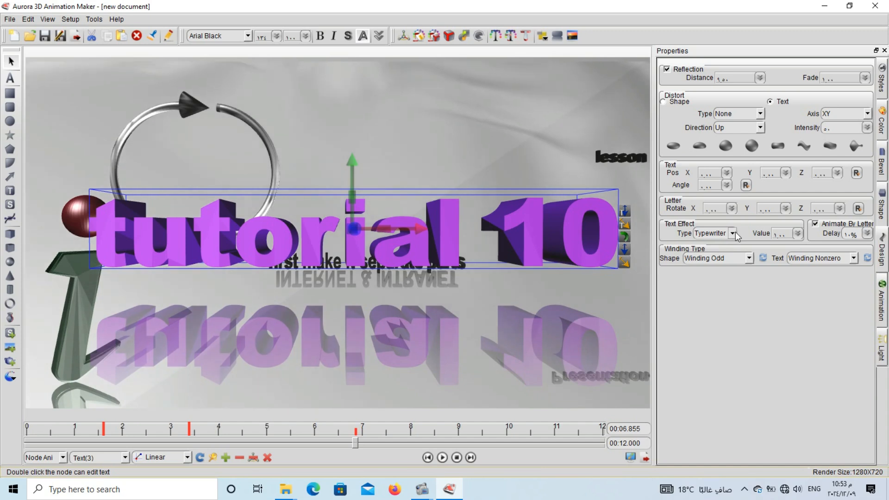
# Apply the Pulse text effect to the "tutorial 10" text and preview the animation.
pyautogui.click(704, 260)
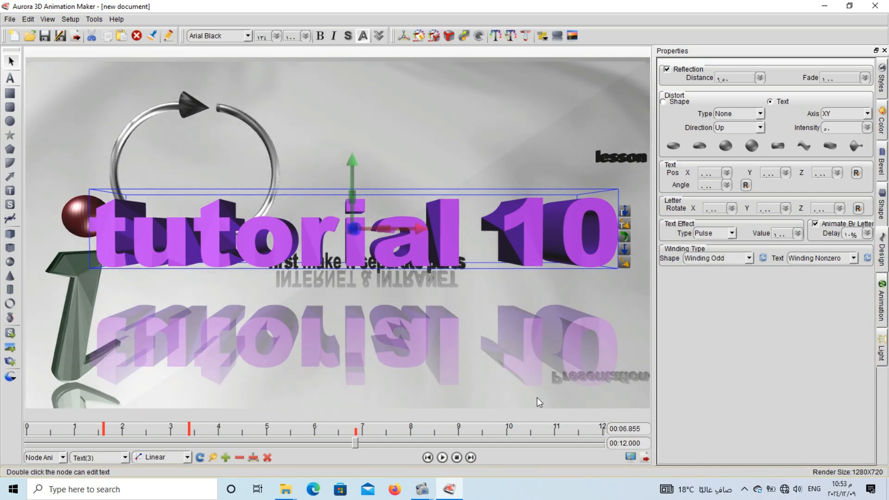
pyautogui.click(456, 458)
pyautogui.click(444, 457)
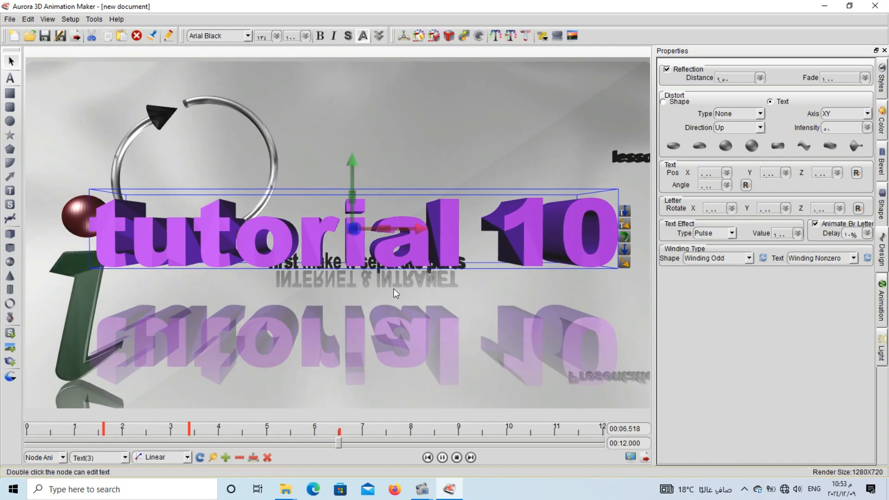
pyautogui.click(390, 281)
pyautogui.click(406, 234)
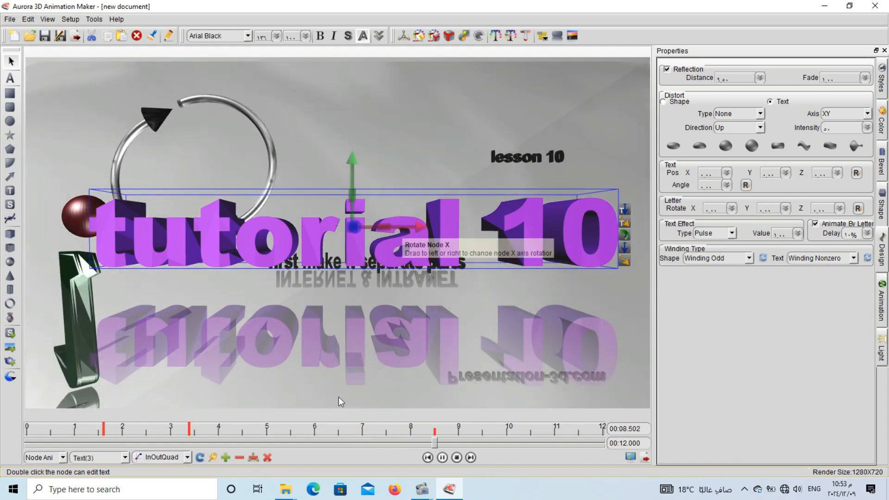
pyautogui.click(443, 458)
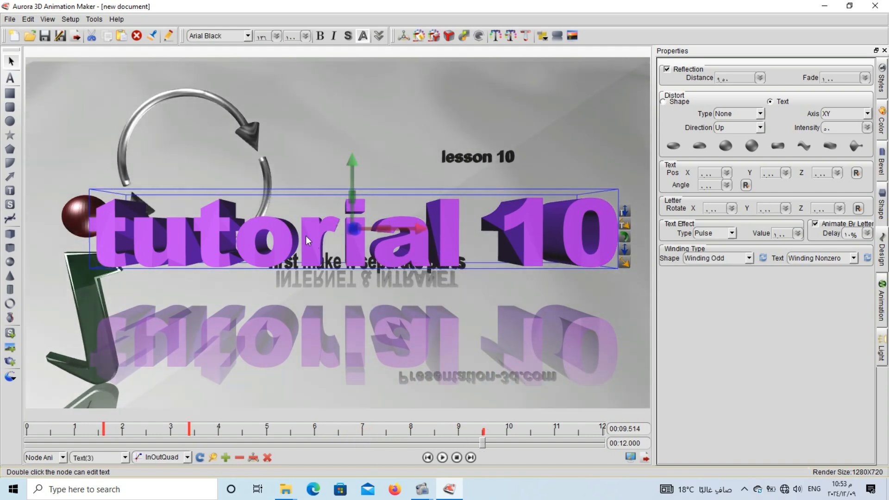
# Delete the "tutorial 10" text's keyframe near 1.6 s and move the text beyond the scene's right edge at 0 s.
pyautogui.moveTo(306, 221); pyautogui.dragTo(307, 192)
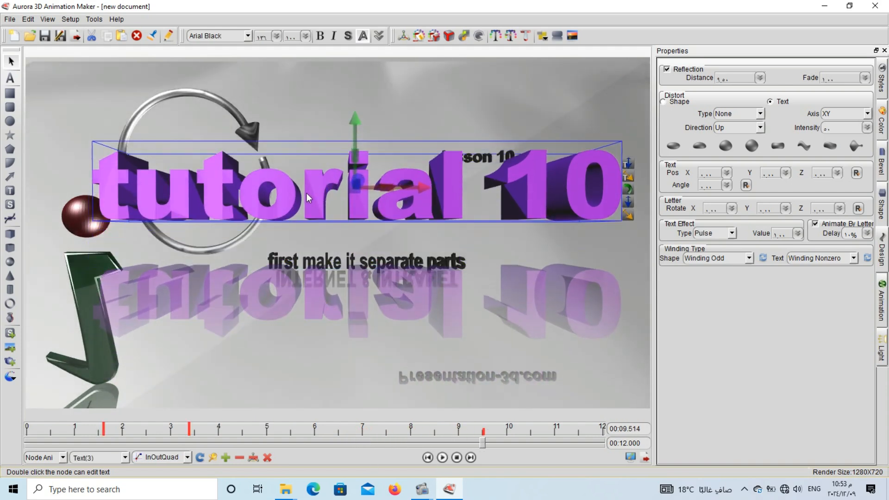
pyautogui.click(104, 430)
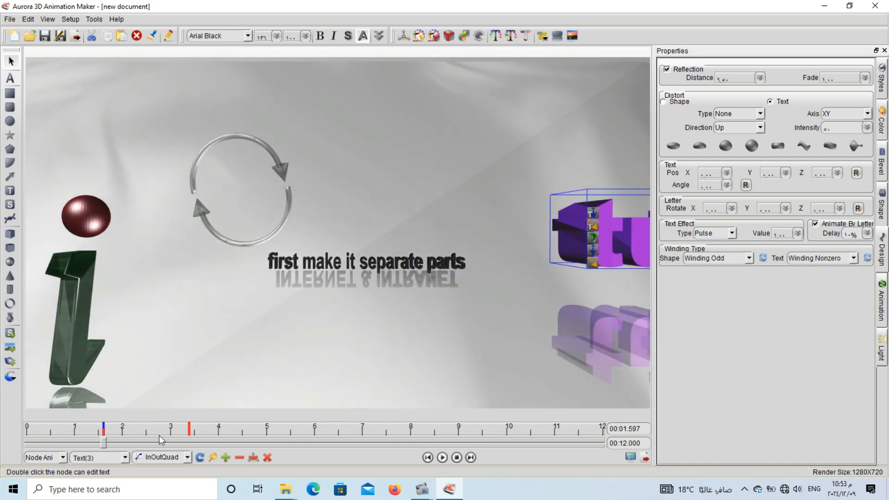
pyautogui.click(243, 459)
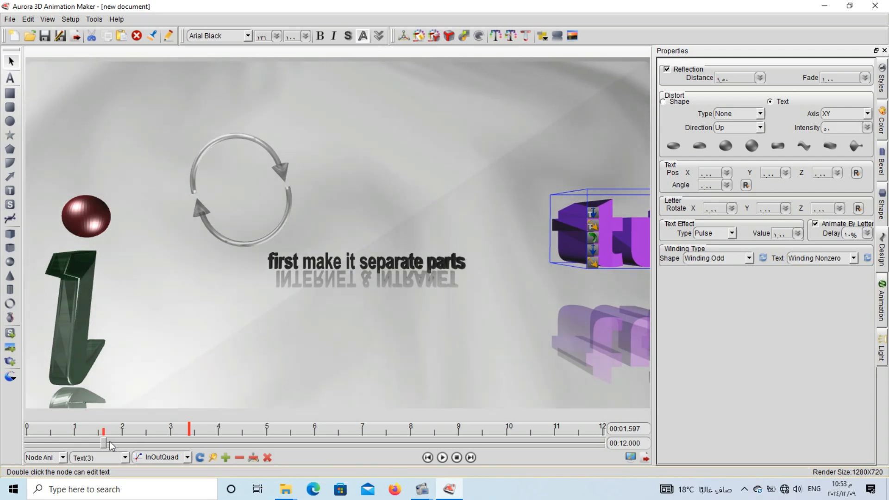
pyautogui.moveTo(103, 442); pyautogui.dragTo(12, 443)
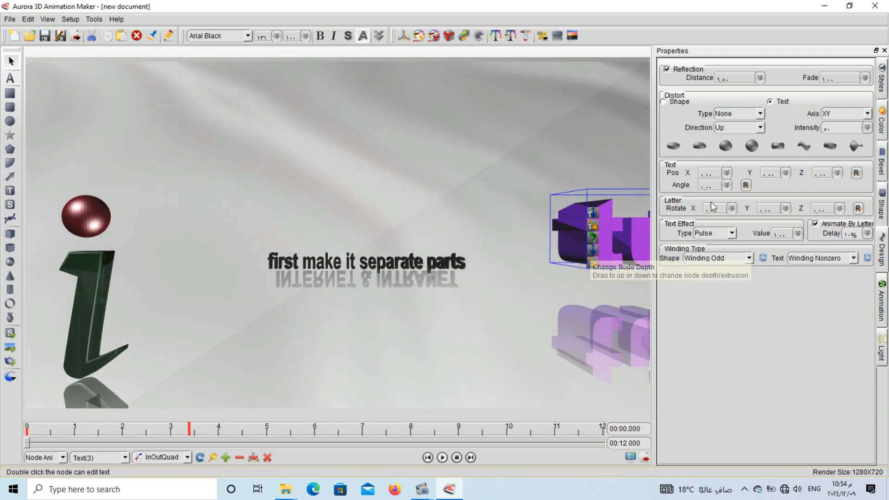
pyautogui.moveTo(612, 242); pyautogui.dragTo(800, 243)
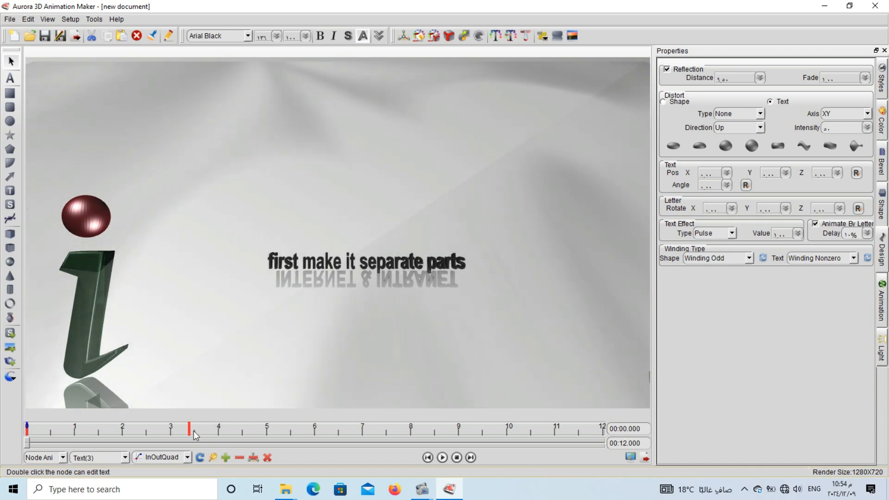
# Set the Animate By Letter delay to 25% at the keyframe near 3.4 s and preview the animation.
pyautogui.click(188, 427)
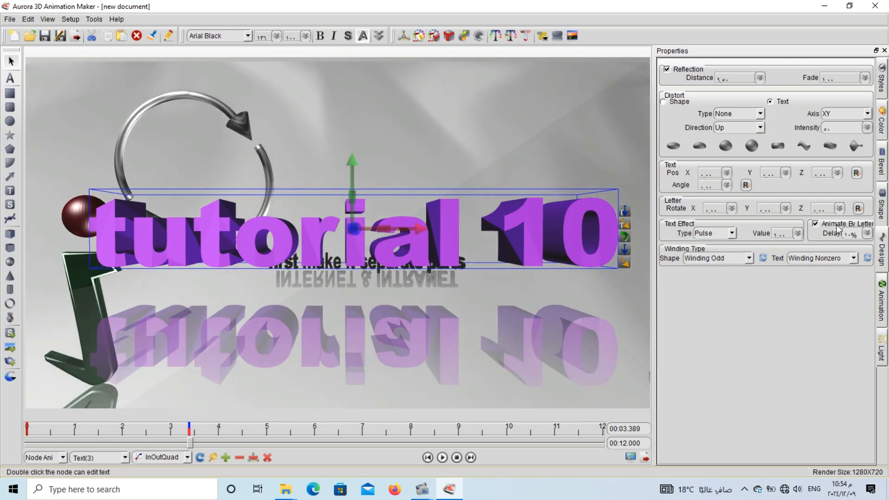
pyautogui.moveTo(867, 286); pyautogui.dragTo(869, 278)
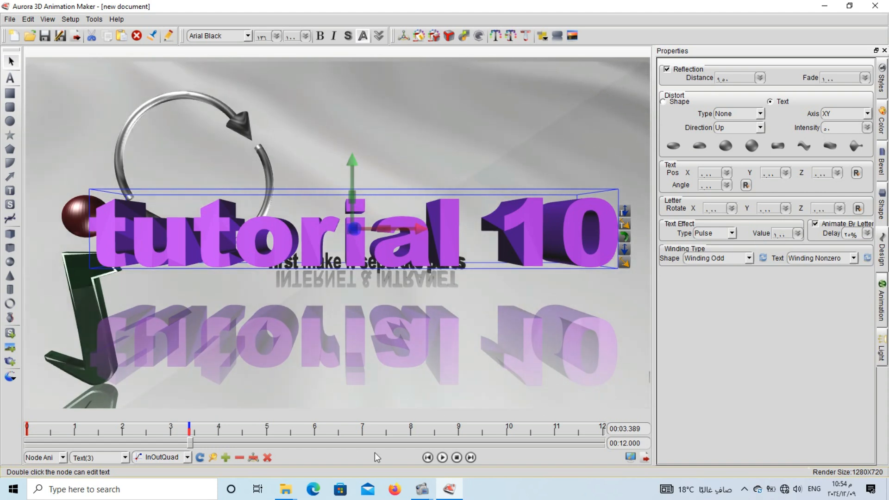
pyautogui.click(442, 458)
pyautogui.click(445, 457)
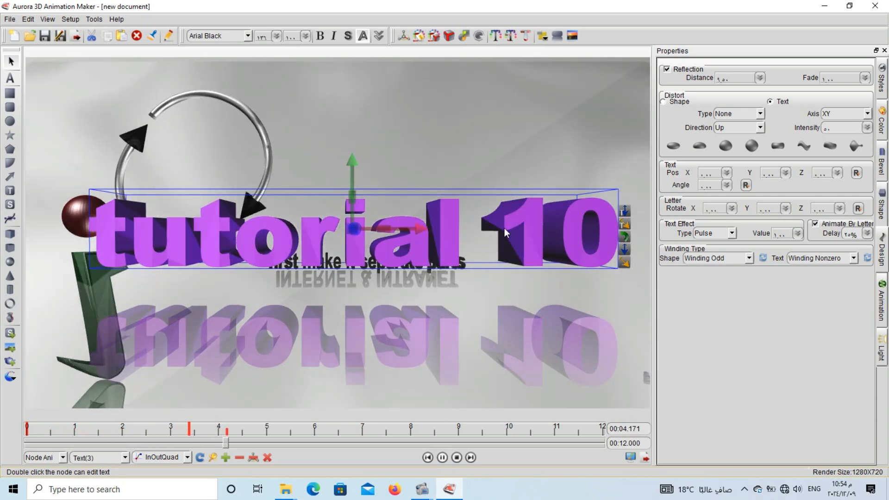
# Set the text effect type of "tutorial 10" to None and replay the animation.
pyautogui.click(732, 233)
pyautogui.click(726, 245)
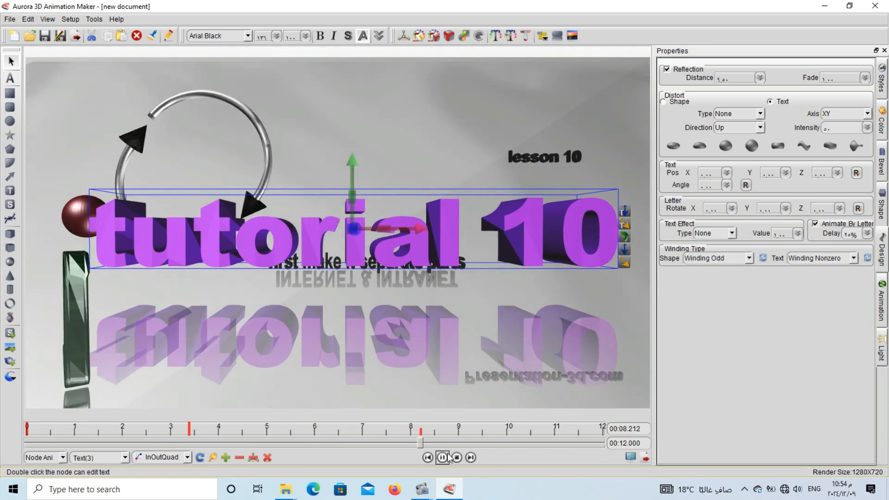
pyautogui.click(443, 458)
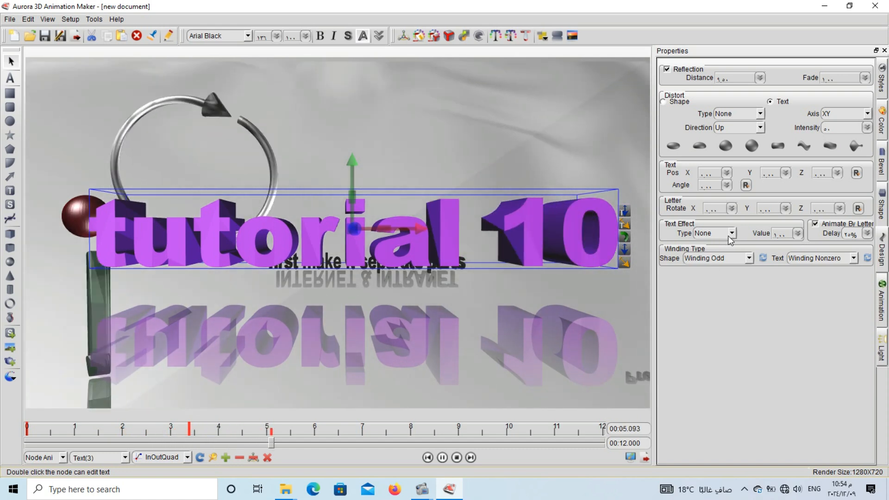
# Compare the playback of "tutorial 10" with Animate By Letter turned off and with it turned back on.
pyautogui.click(815, 224)
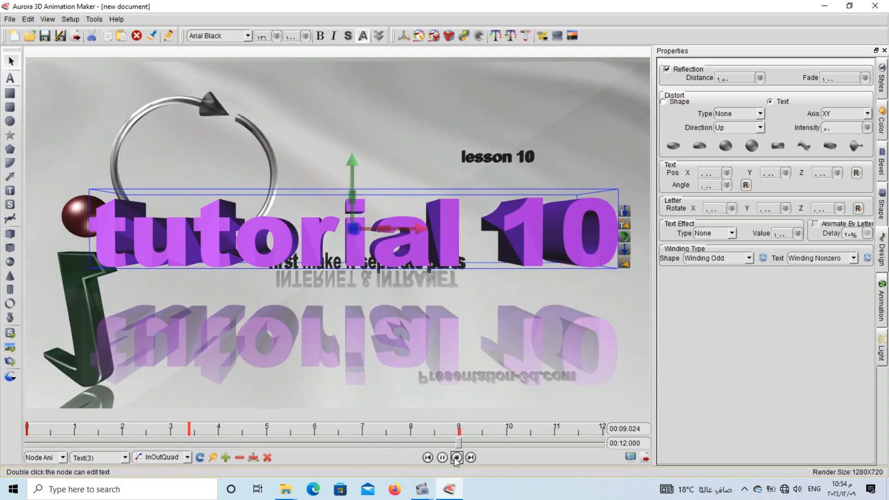
pyautogui.click(456, 458)
pyautogui.click(443, 457)
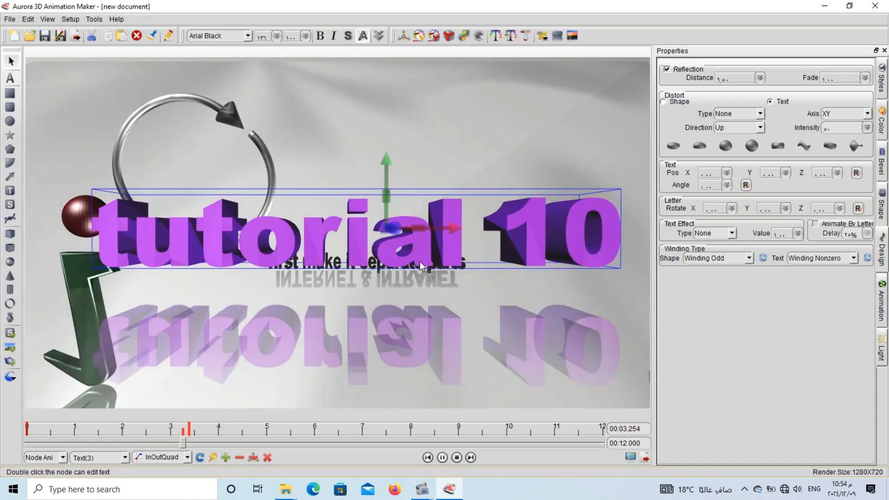
pyautogui.click(816, 224)
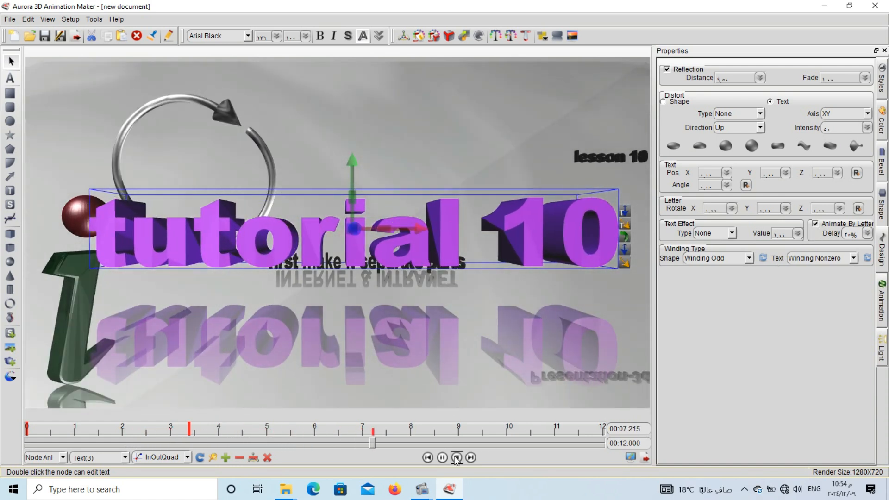
pyautogui.click(456, 458)
pyautogui.click(443, 458)
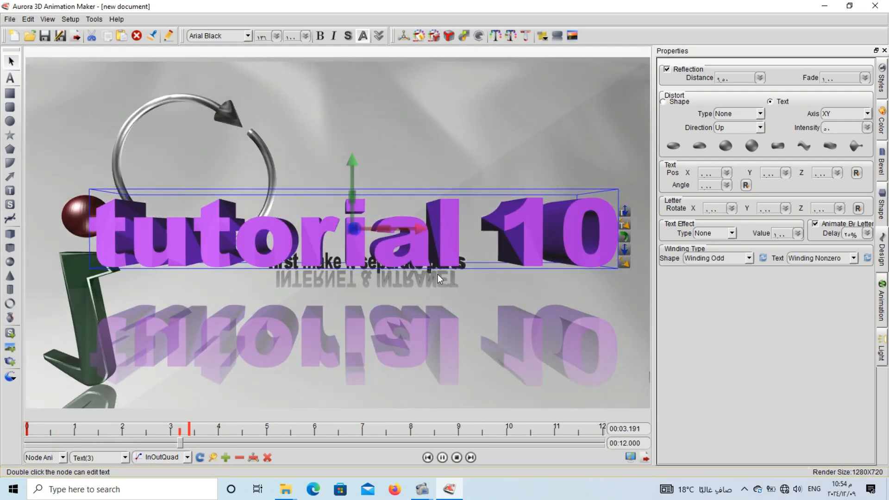
pyautogui.click(446, 458)
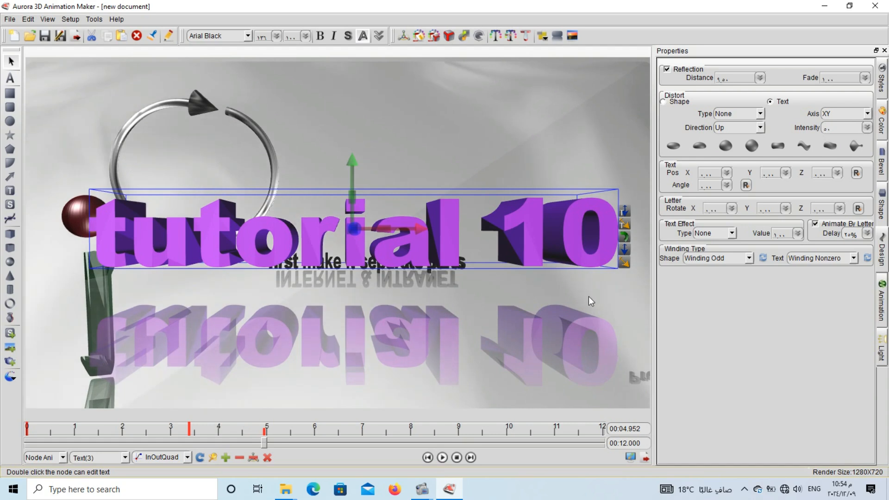
# Move the "tutorial 10" text up and push it back in depth, clear of the "first make it separate parts" caption.
pyautogui.moveTo(411, 241); pyautogui.dragTo(387, 166)
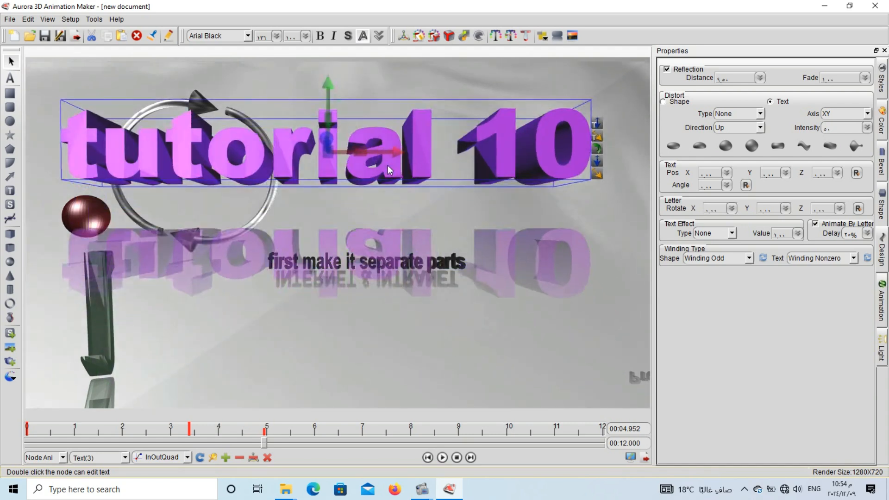
pyautogui.moveTo(331, 155); pyautogui.dragTo(139, 182)
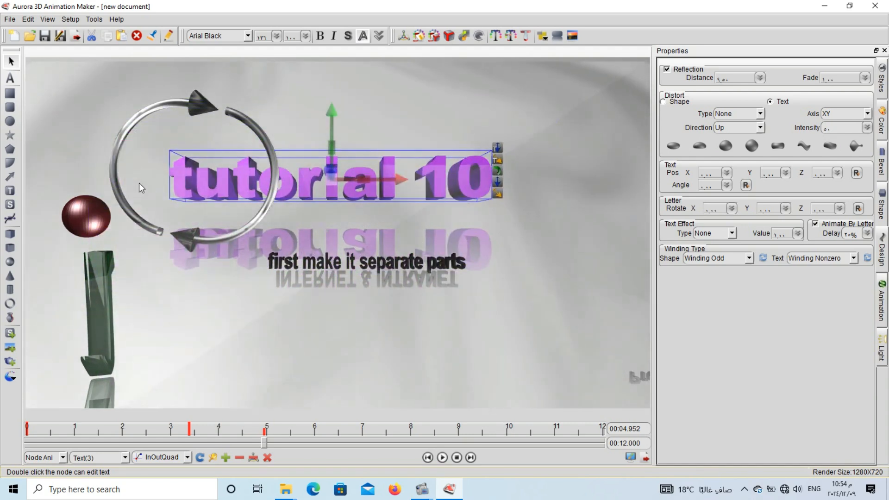
# Offset the text position of the "first make it separate parts" caption to X -20.75, Y -11.80 and Z 3.85.
pyautogui.moveTo(370, 278); pyautogui.dragTo(523, 291)
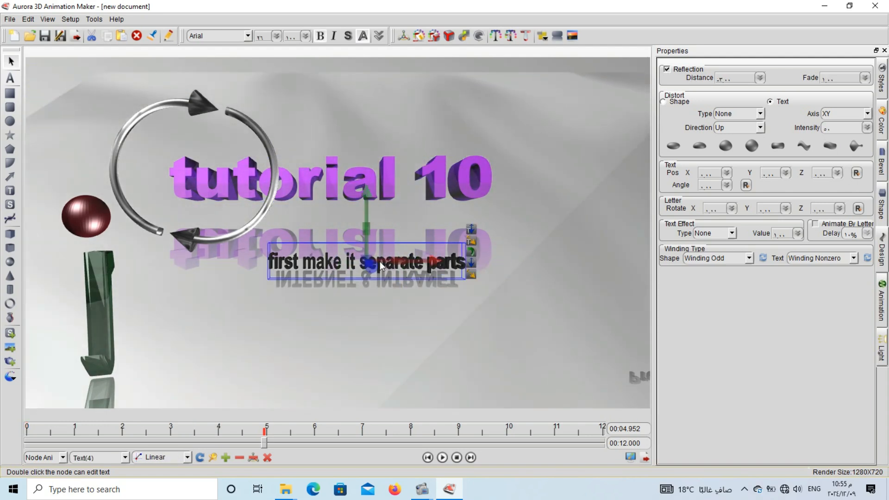
pyautogui.doubleClick(381, 263)
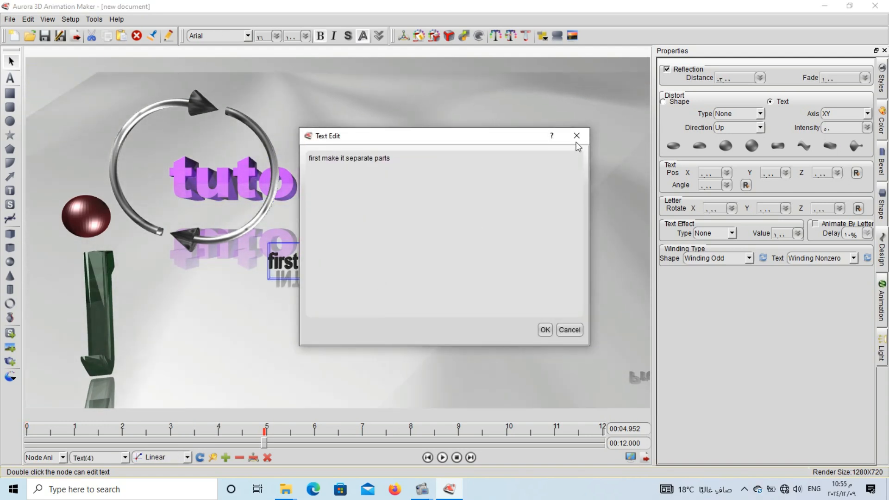
pyautogui.click(577, 135)
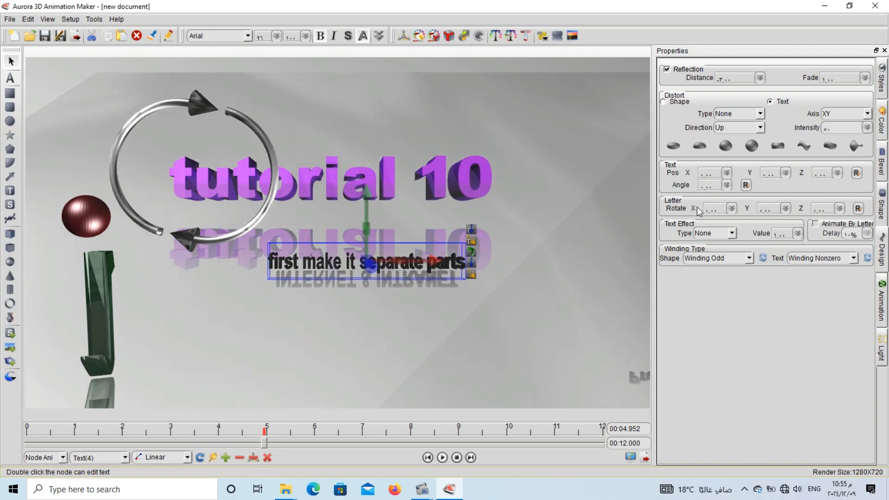
pyautogui.moveTo(727, 173); pyautogui.dragTo(730, 211)
pyautogui.moveTo(787, 176); pyautogui.dragTo(785, 208)
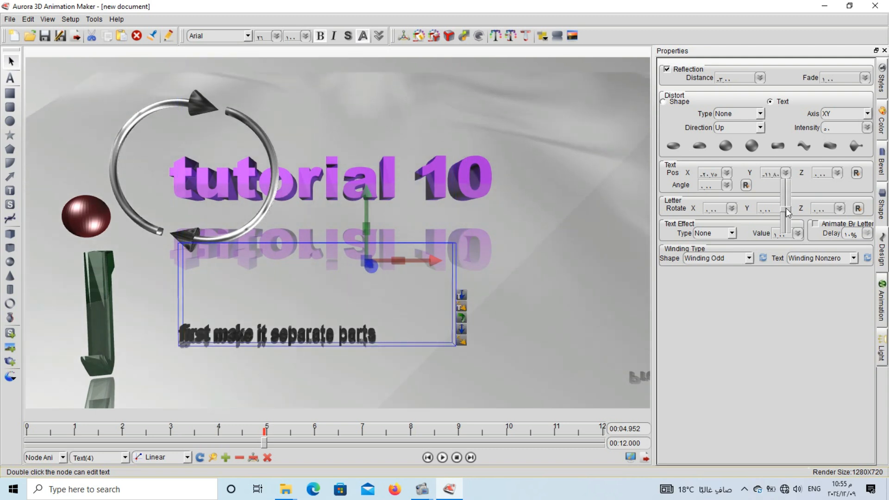
pyautogui.moveTo(837, 173); pyautogui.dragTo(836, 201)
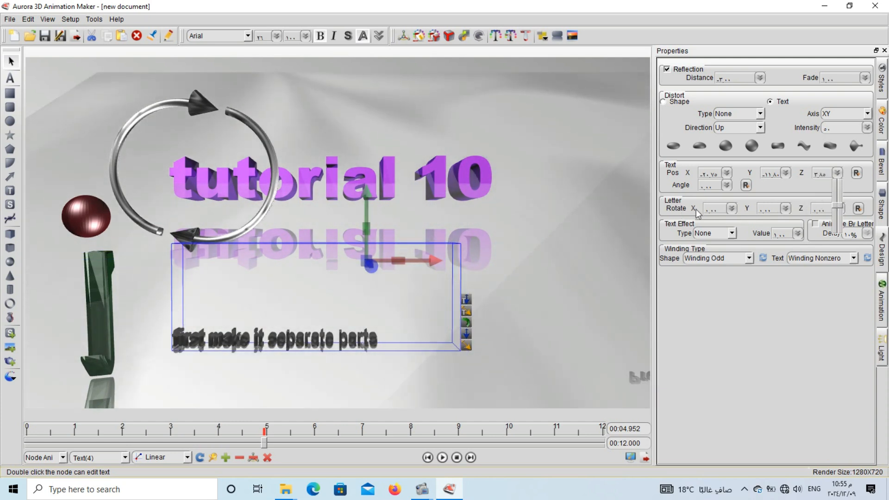
# Rotate the caption's individual letters about the X, Y and Z axes, with Z at about -12.12.
pyautogui.click(732, 209)
pyautogui.moveTo(733, 239)
pyautogui.mouseDown()
pyautogui.moveTo(732, 218)
pyautogui.moveTo(732, 240)
pyautogui.mouseUp()
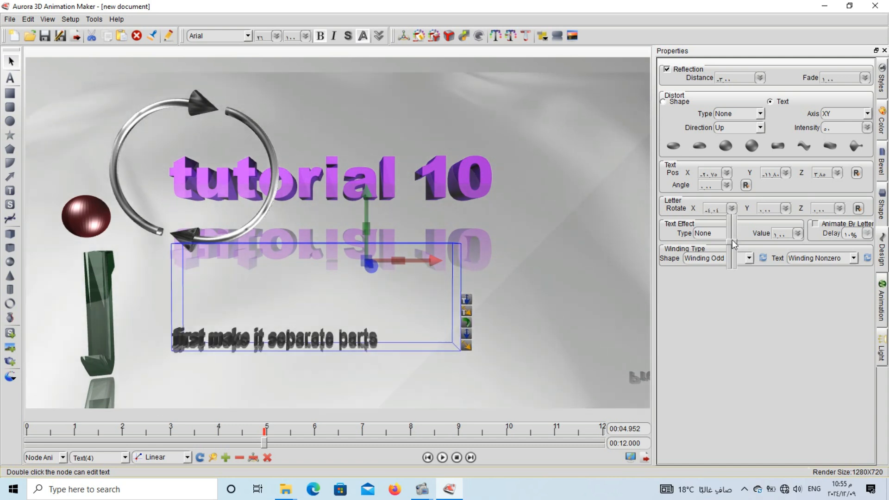
pyautogui.click(802, 233)
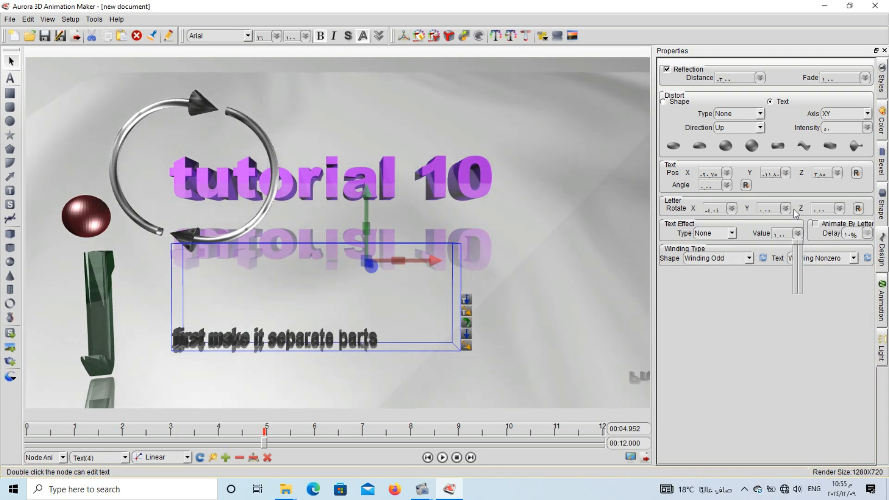
pyautogui.click(791, 207)
pyautogui.click(789, 207)
pyautogui.moveTo(788, 240); pyautogui.dragTo(838, 244)
pyautogui.click(839, 209)
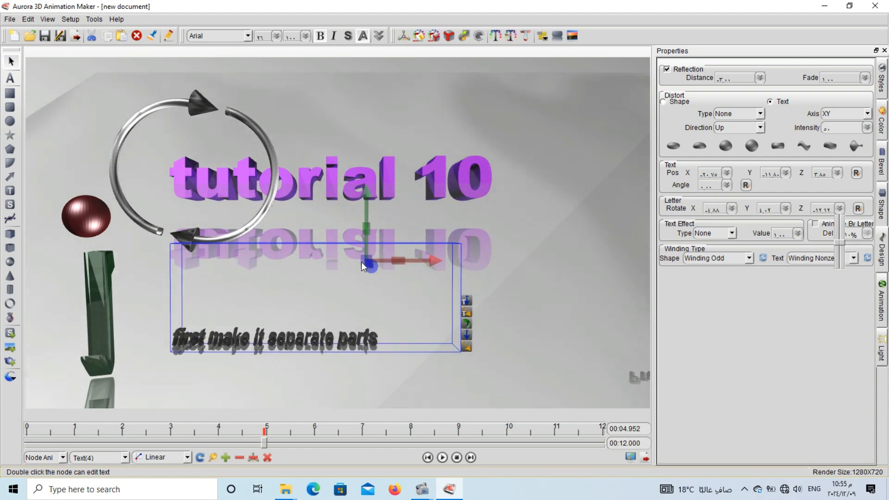
pyautogui.moveTo(365, 262); pyautogui.dragTo(349, 290)
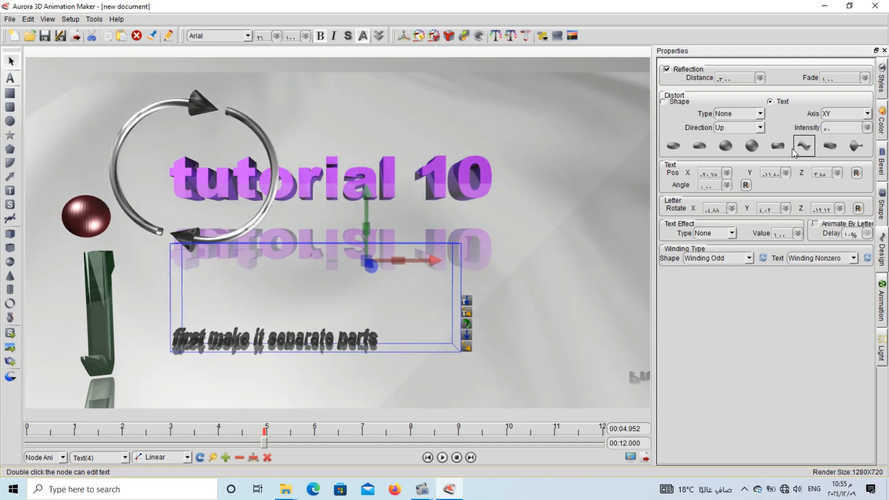
# Try several distortion types on the caption, including Sunken and Trapezium.
pyautogui.click(779, 148)
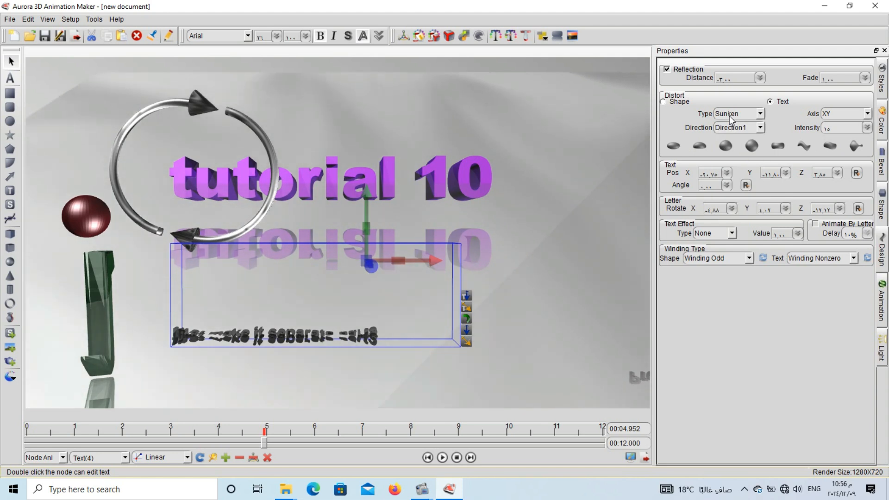
pyautogui.scroll(-3, 729, 116)
pyautogui.scroll(-2, 730, 115)
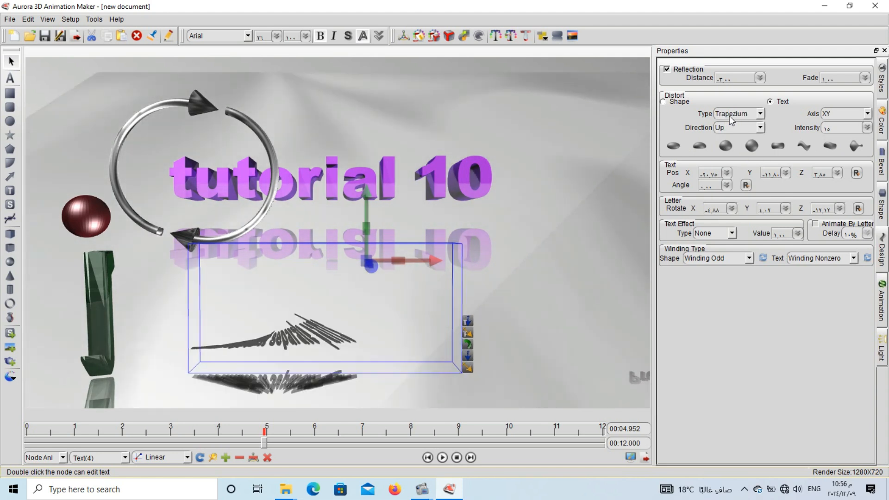
# Distort the caption with the Add preset on the X axis, Direction1, at intensity 62.
pyautogui.click(867, 128)
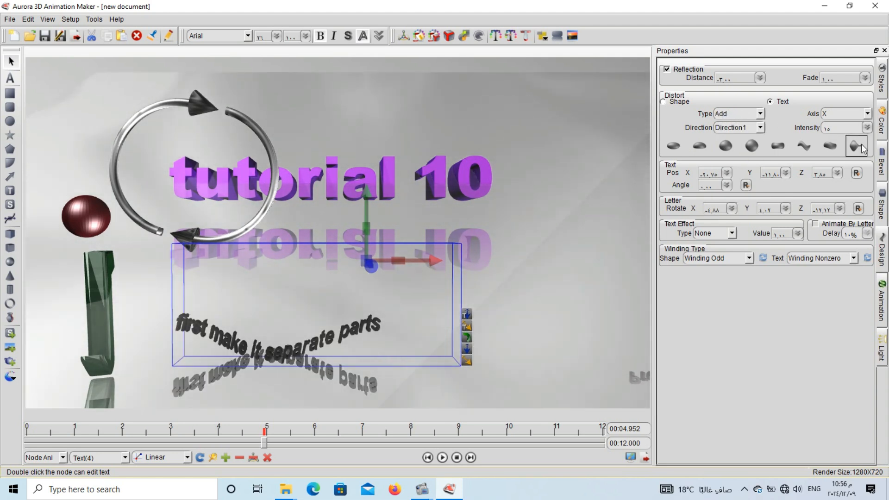
pyautogui.moveTo(870, 172)
pyautogui.mouseDown()
pyautogui.moveTo(872, 140)
pyautogui.moveTo(871, 155)
pyautogui.mouseUp()
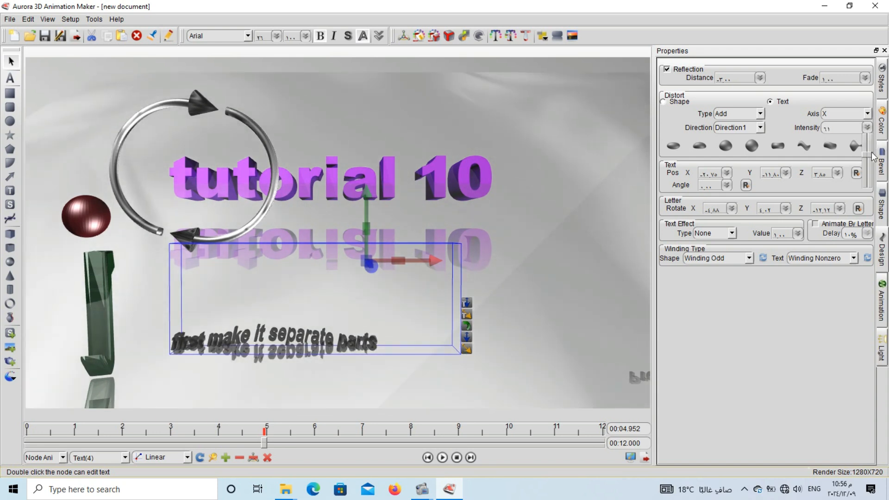
pyautogui.moveTo(874, 153); pyautogui.dragTo(874, 153)
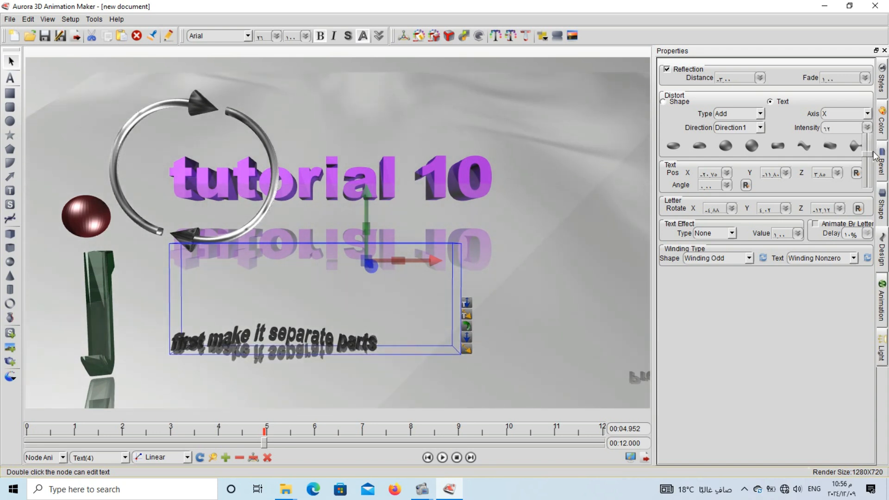
# Enlarge the "first make it separate parts" caption and reposition it beneath the "tutorial 10" title.
pyautogui.moveTo(366, 261); pyautogui.dragTo(582, 268)
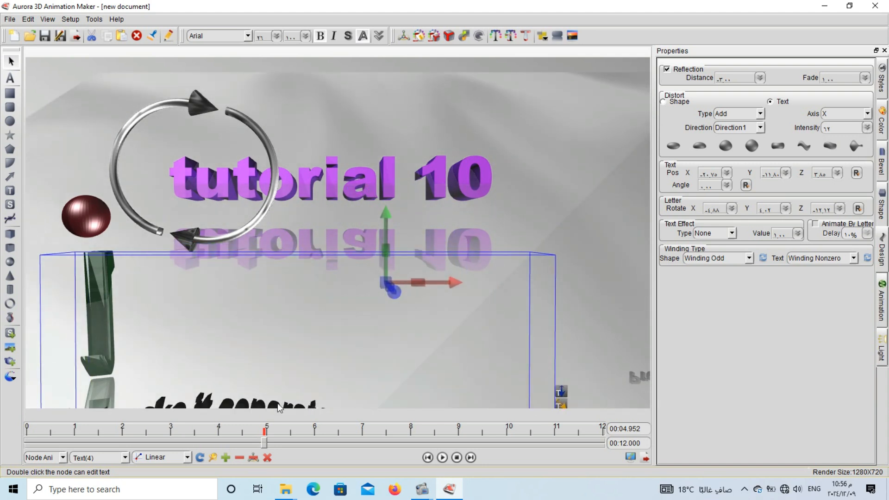
pyautogui.moveTo(235, 401)
pyautogui.mouseDown()
pyautogui.moveTo(243, 355)
pyautogui.moveTo(263, 361)
pyautogui.moveTo(271, 407)
pyautogui.moveTo(241, 405)
pyautogui.moveTo(269, 297)
pyautogui.moveTo(329, 298)
pyautogui.moveTo(333, 312)
pyautogui.mouseUp()
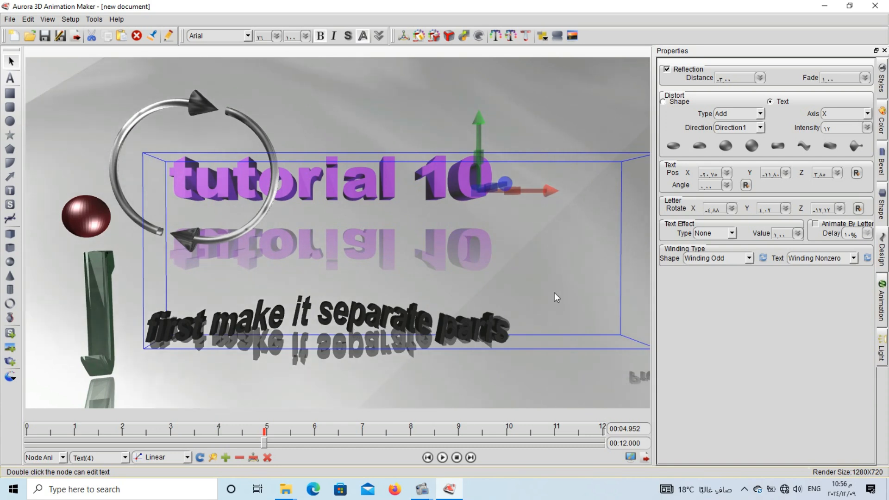
# Enable letter-by-letter animation with the Typewriter effect on the caption, keyframe it at 4.952 s and preview the playback.
pyautogui.click(816, 225)
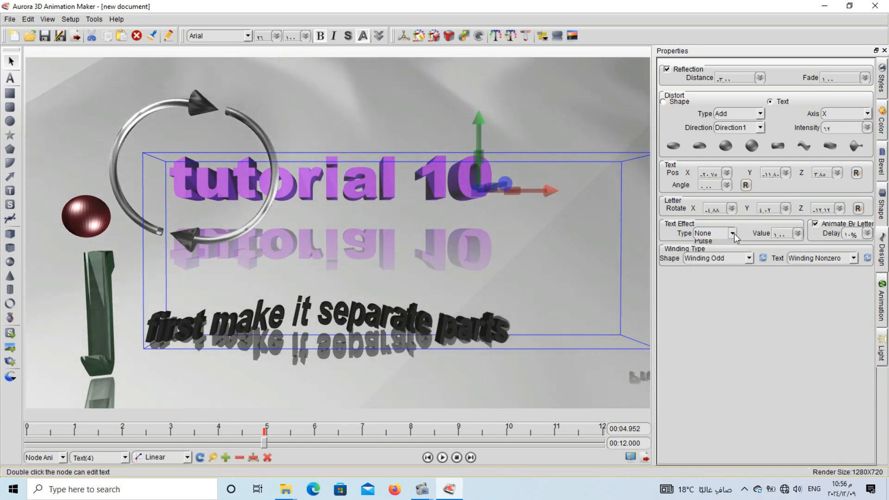
pyautogui.click(710, 251)
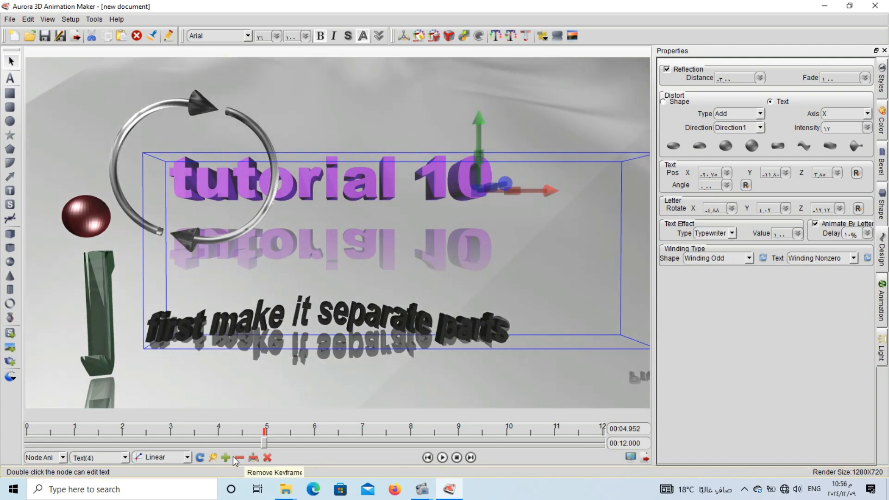
pyautogui.click(443, 458)
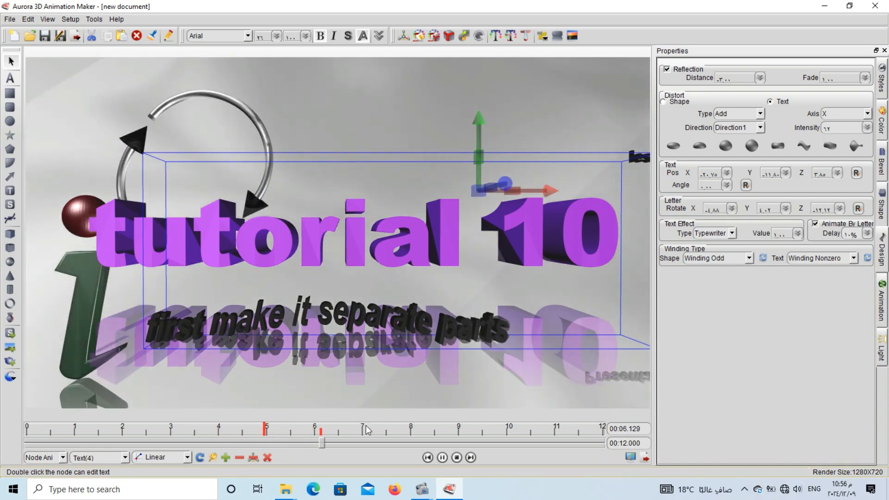
pyautogui.click(442, 458)
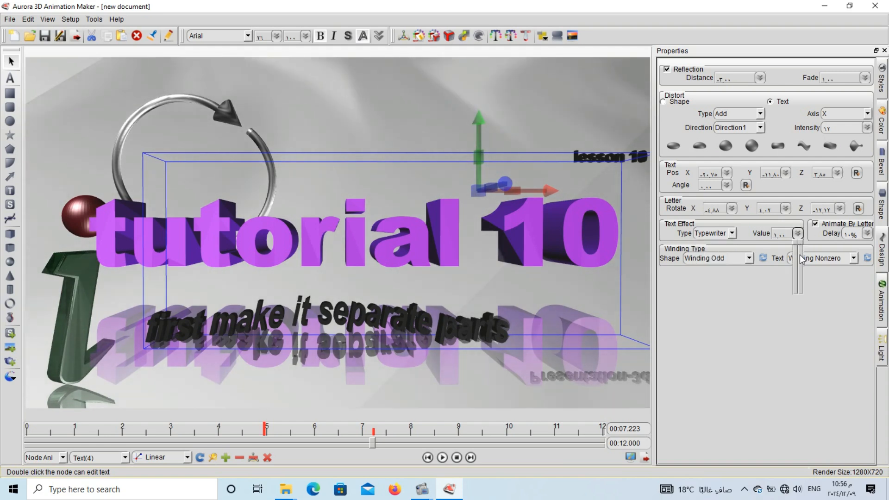
# Set the caption's Typewriter value to 0 with a keyframe at 7.223 s and play the animation from the start.
pyautogui.moveTo(799, 259); pyautogui.dragTo(797, 274)
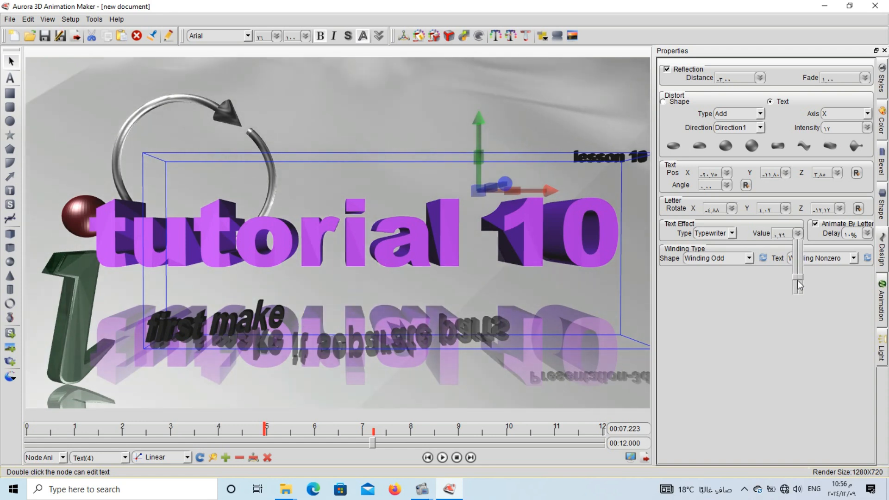
pyautogui.moveTo(798, 279); pyautogui.dragTo(798, 292)
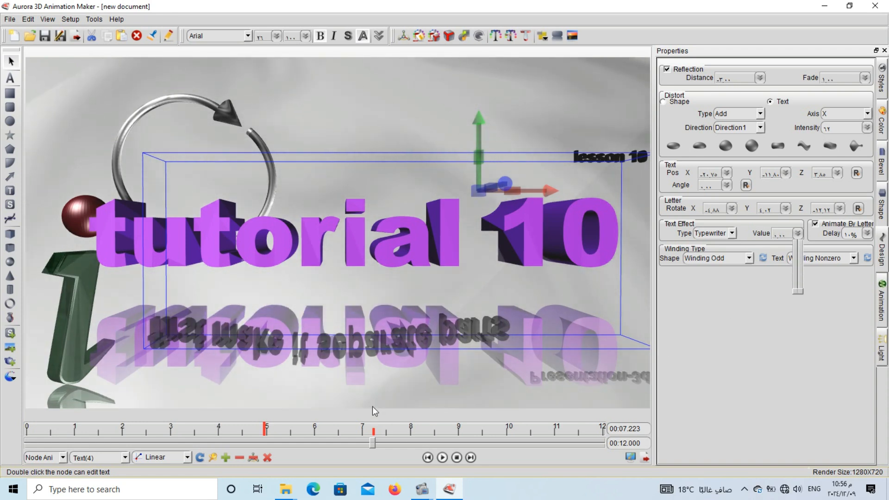
pyautogui.click(226, 458)
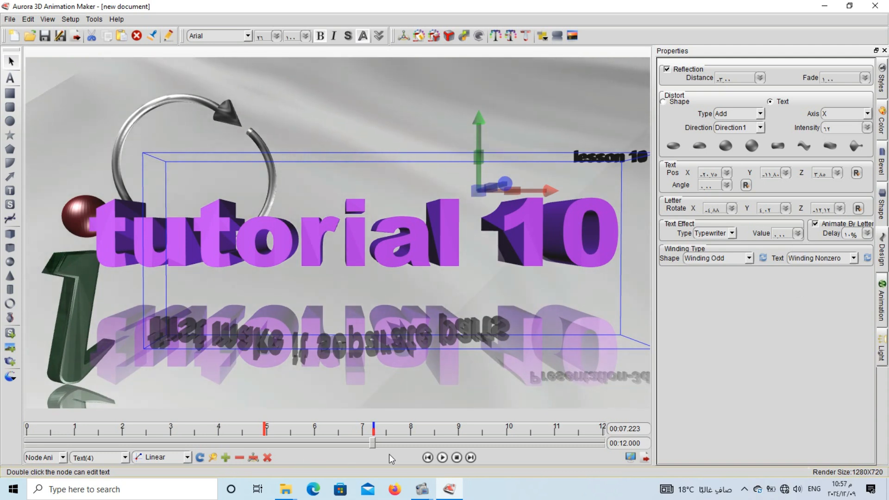
pyautogui.click(457, 457)
pyautogui.click(442, 457)
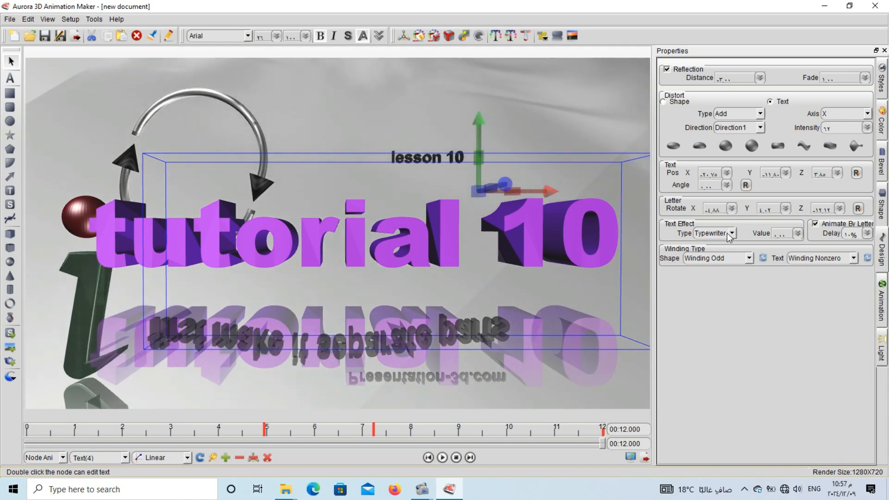
# Change the caption's text effect to Pulse, add a keyframe at 2.580 s and preview the animation.
pyautogui.click(721, 260)
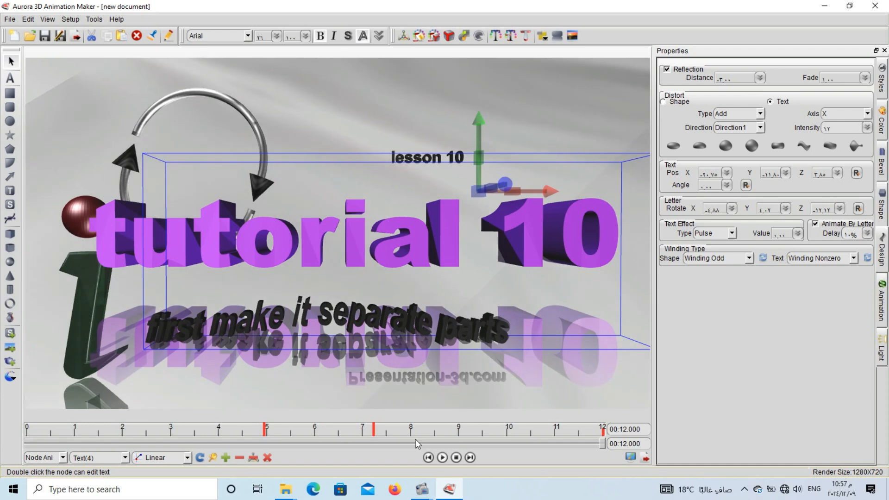
pyautogui.moveTo(220, 429); pyautogui.dragTo(150, 428)
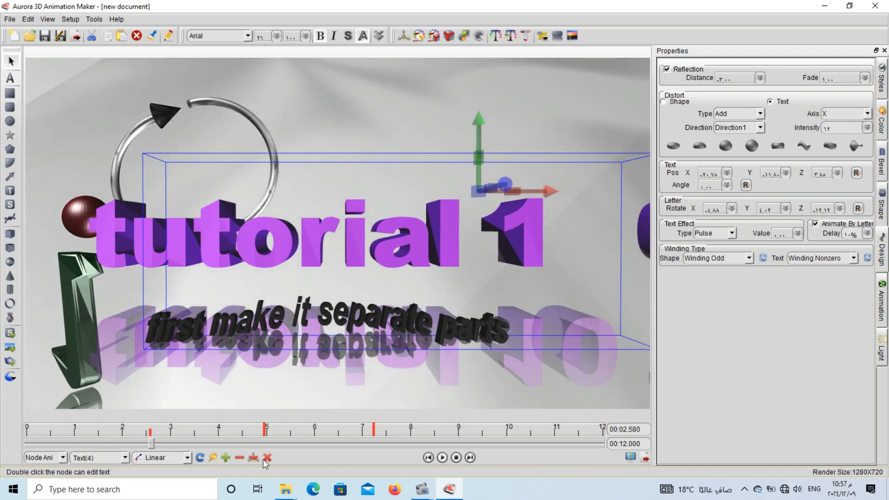
pyautogui.click(225, 458)
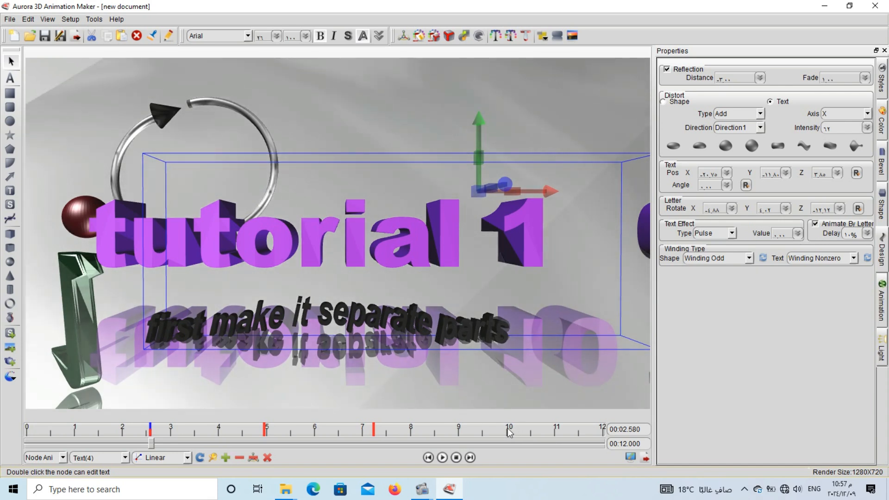
pyautogui.click(445, 458)
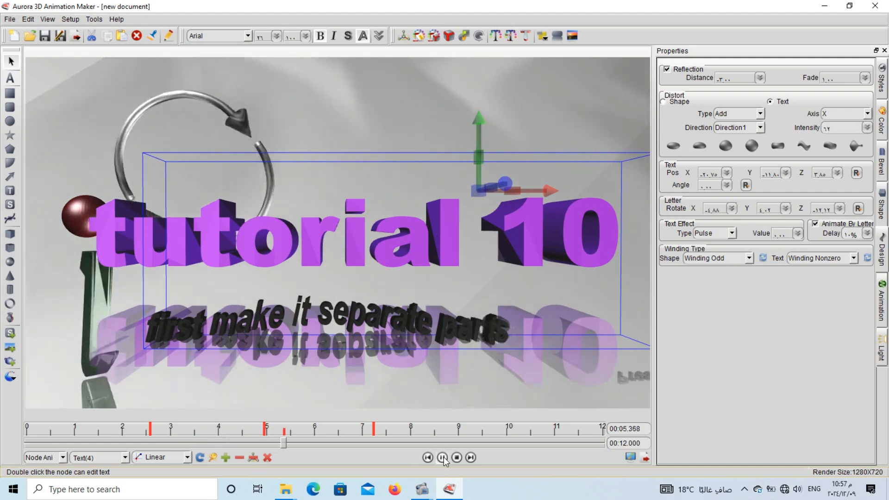
pyautogui.click(444, 457)
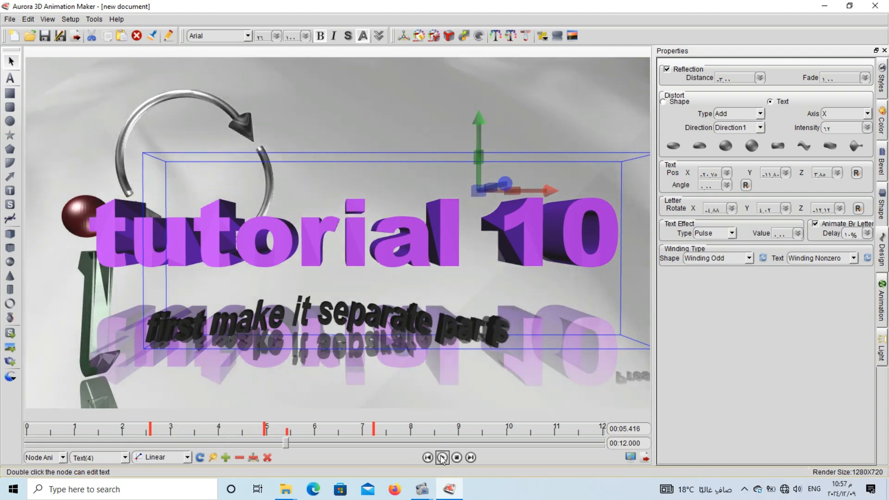
pyautogui.click(443, 458)
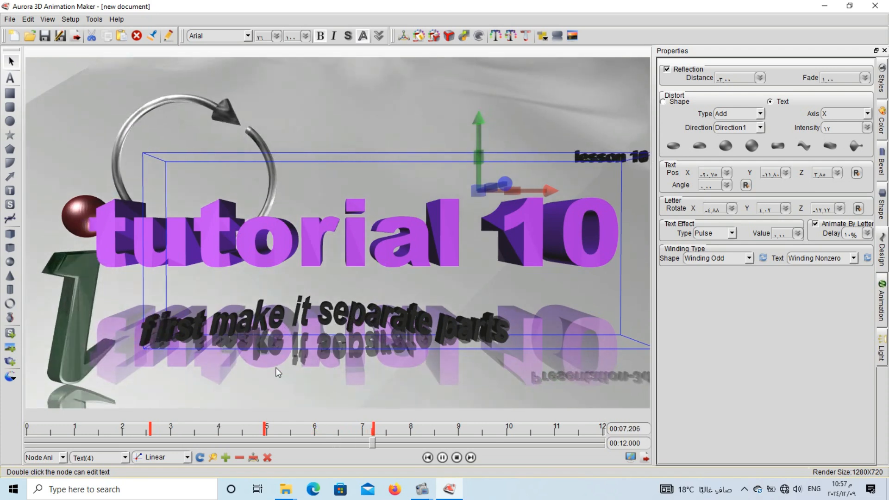
pyautogui.click(439, 459)
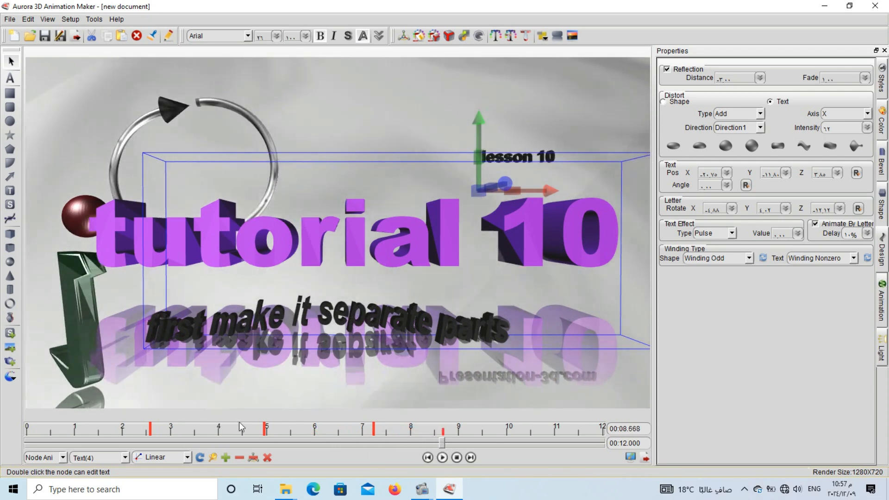
# Switch the caption back to the Typewriter effect, keyframe a value of 0.22 at 3.772 s and play the animation.
pyautogui.click(207, 435)
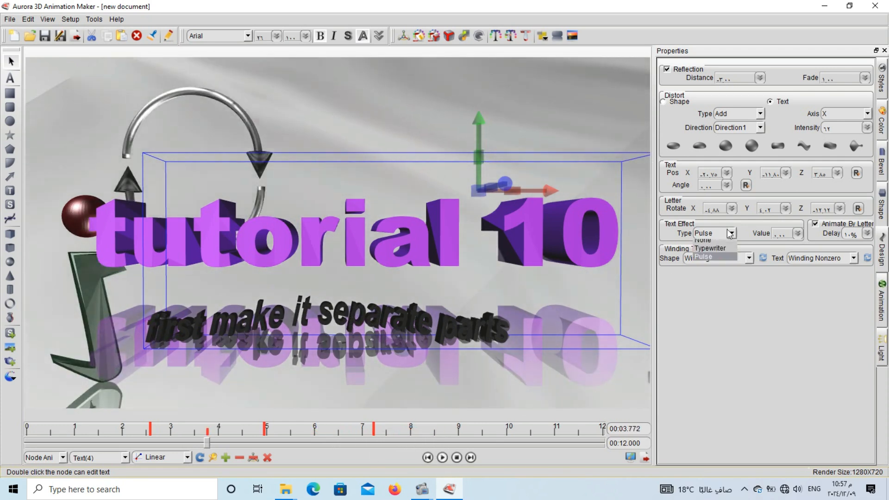
pyautogui.click(727, 251)
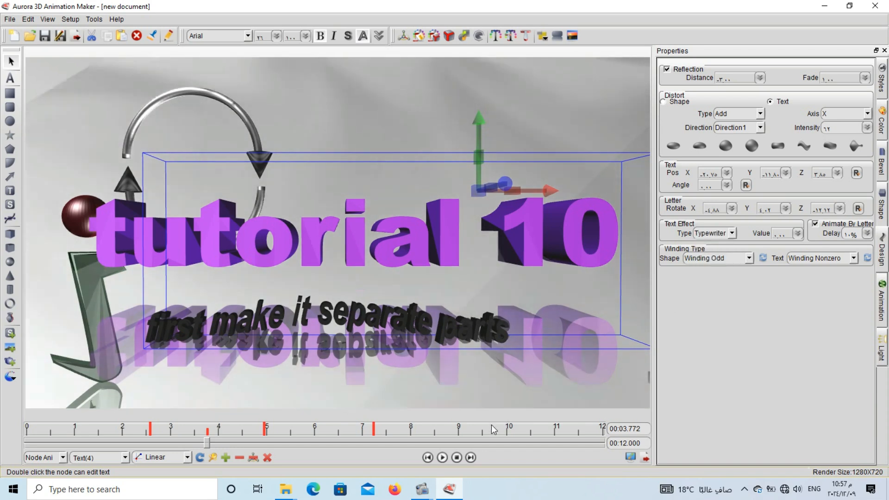
pyautogui.click(798, 235)
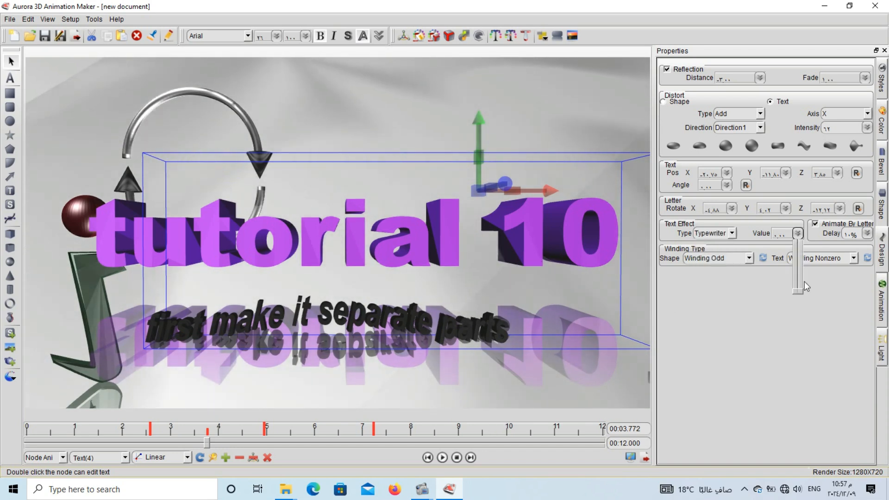
pyautogui.moveTo(798, 291); pyautogui.dragTo(799, 280)
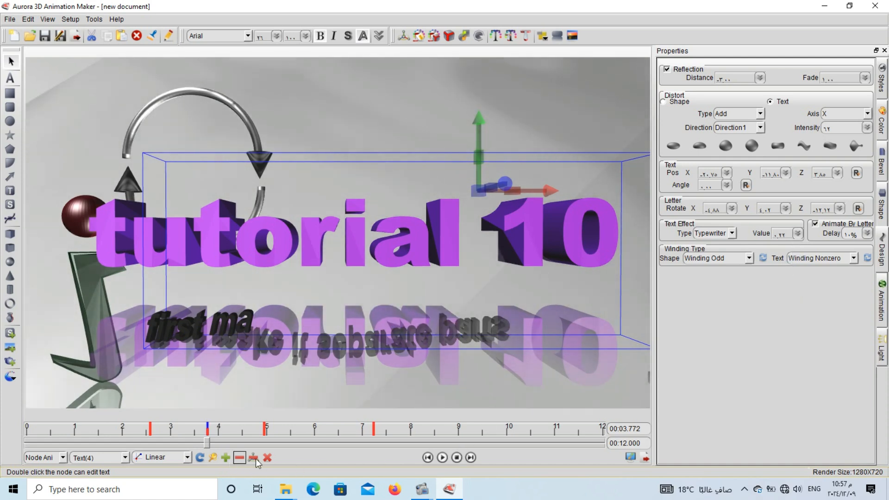
pyautogui.click(456, 458)
pyautogui.click(443, 458)
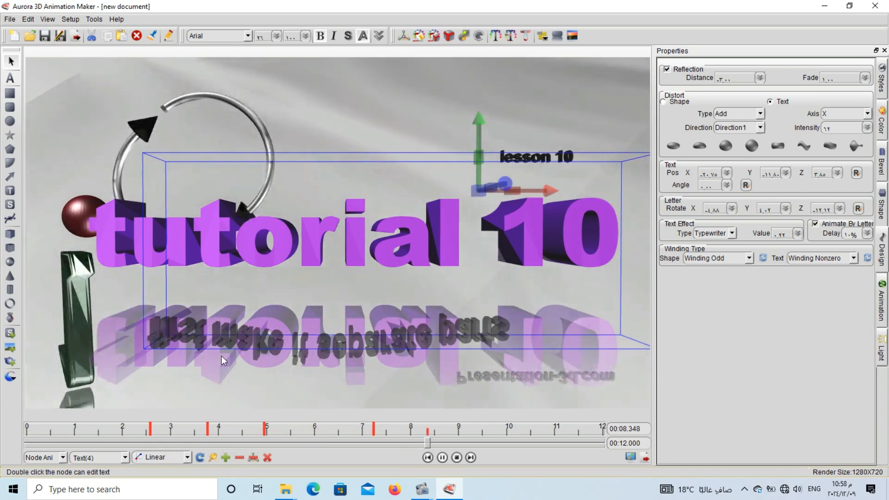
pyautogui.click(442, 457)
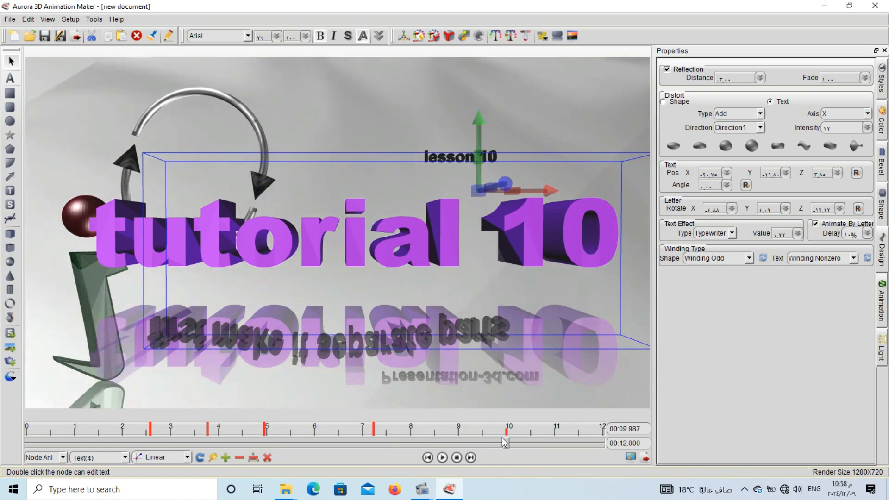